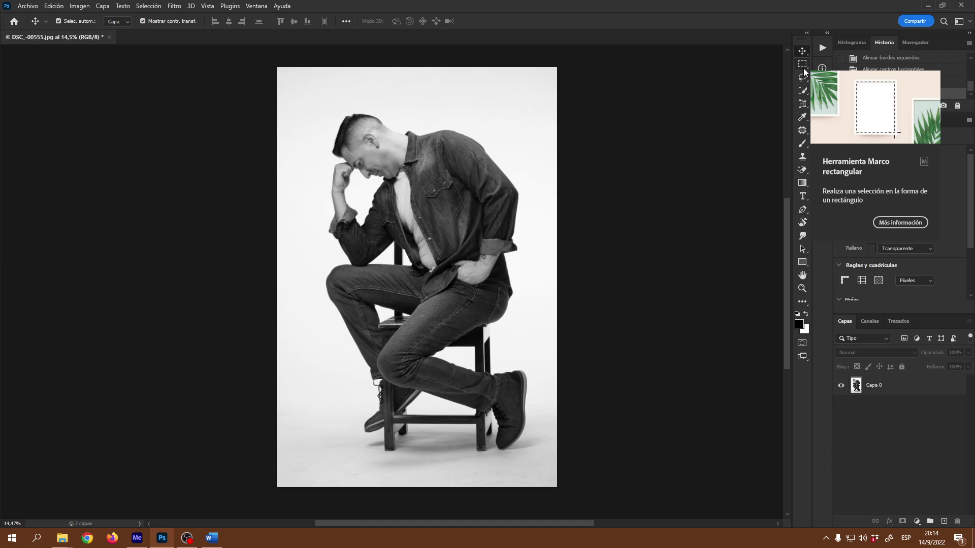
# Open the Edición menu to reach the Barra de herramientas toolbar customization dialog.
pyautogui.click(49, 6)
pyautogui.click(111, 420)
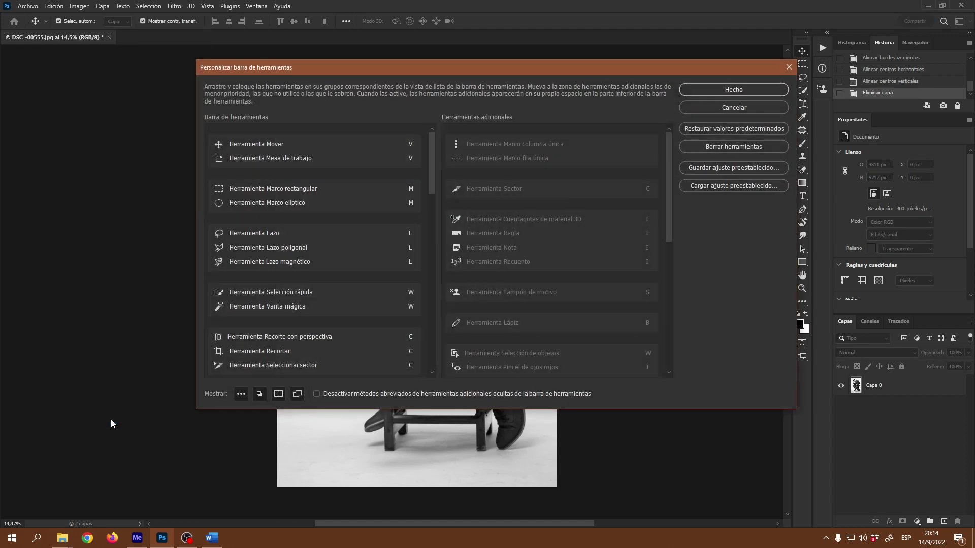
pyautogui.moveTo(522, 72); pyautogui.dragTo(556, 62)
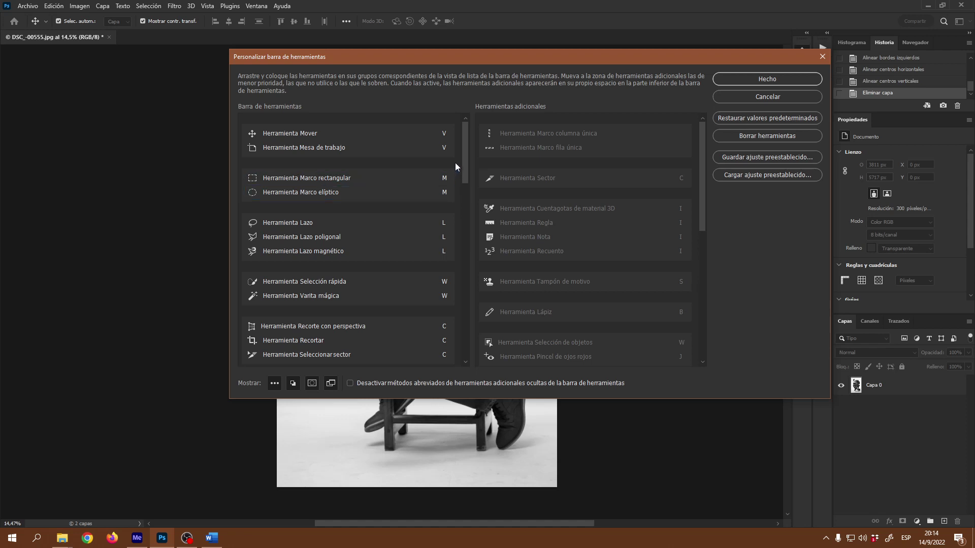
pyautogui.moveTo(462, 154); pyautogui.dragTo(466, 174)
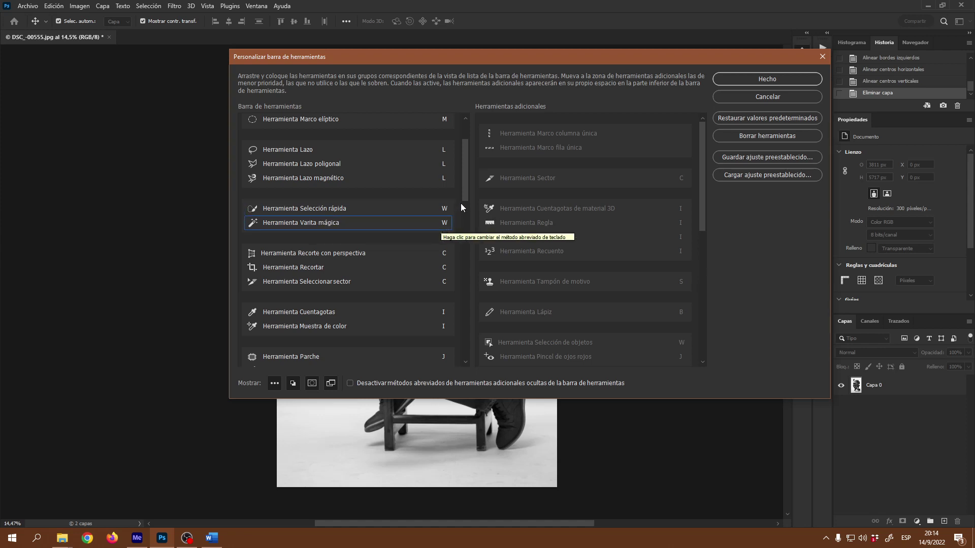
pyautogui.moveTo(464, 188)
pyautogui.mouseDown()
pyautogui.moveTo(466, 335)
pyautogui.moveTo(463, 283)
pyautogui.mouseUp()
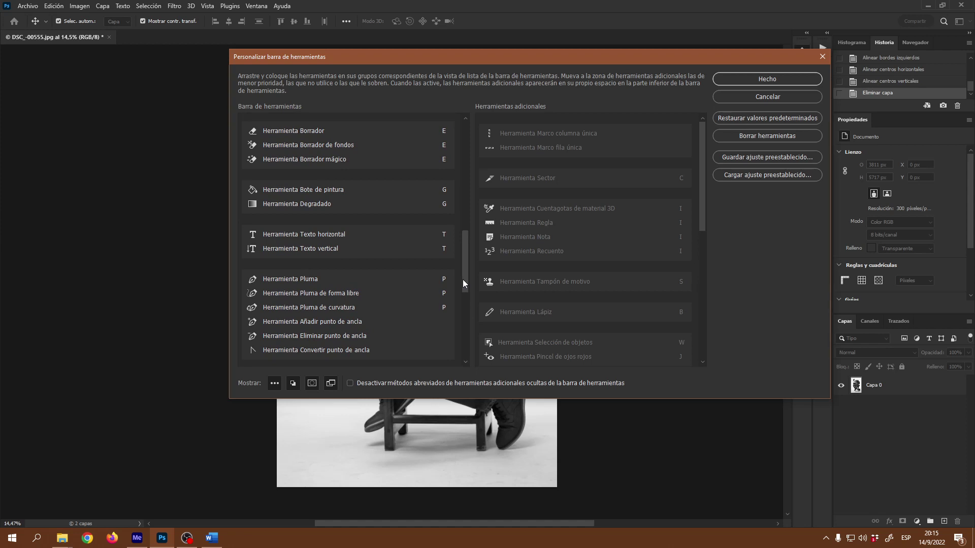
pyautogui.moveTo(463, 283); pyautogui.dragTo(465, 243)
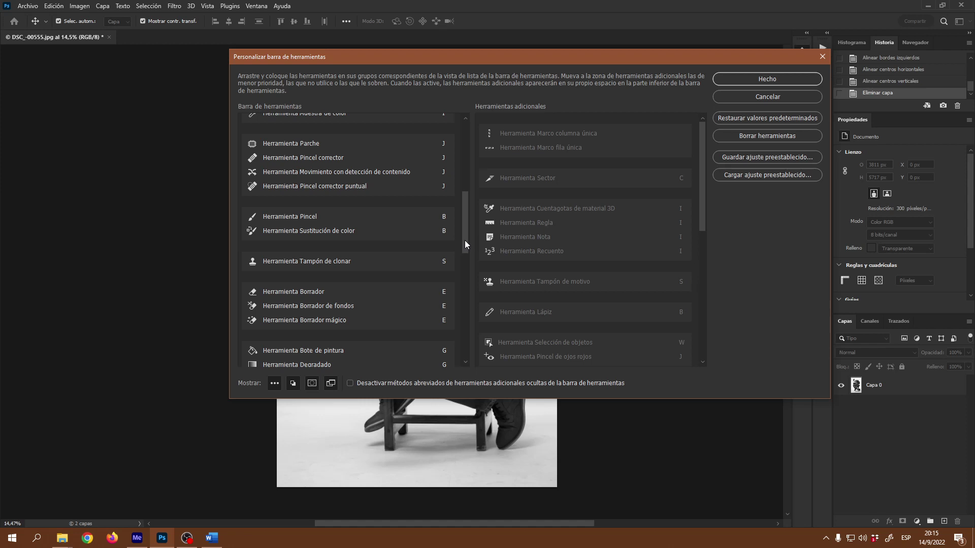
# Cancel the toolbar customization and make Herramienta Parche the active tool.
pyautogui.click(767, 95)
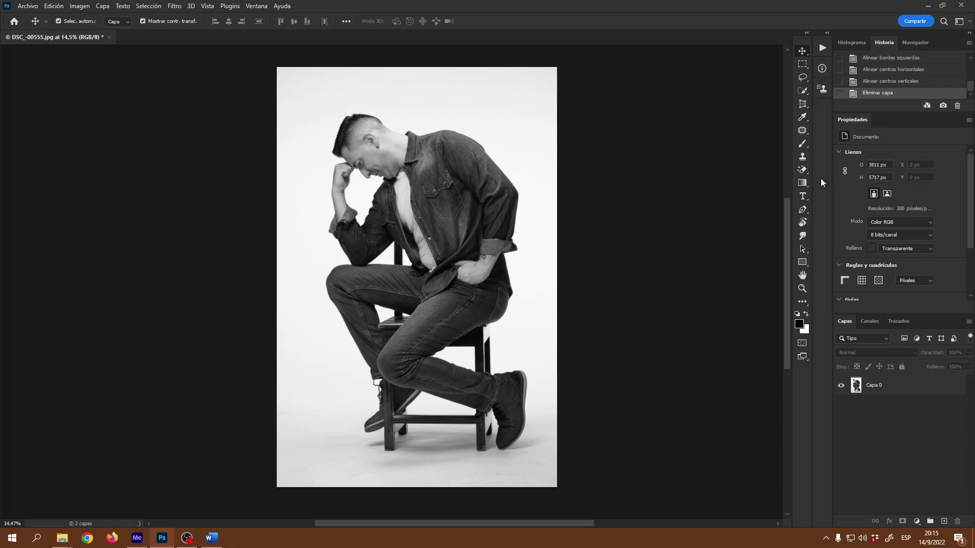
pyautogui.click(804, 133)
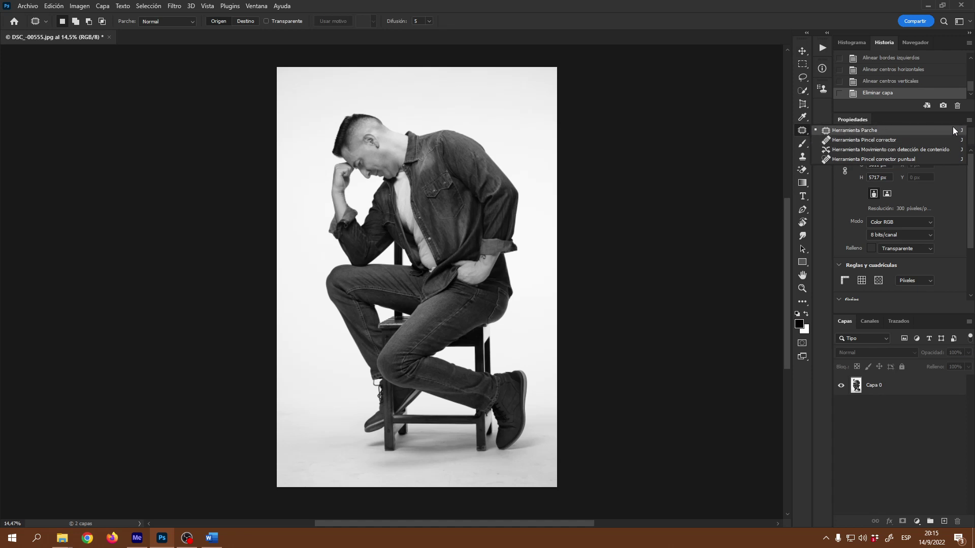
pyautogui.click(869, 130)
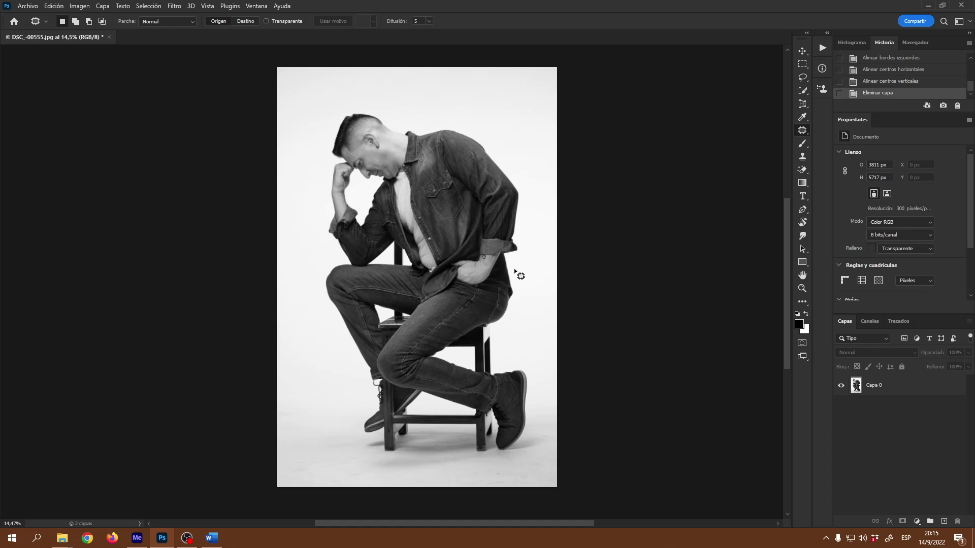
# Review the grouped healing tools and keep Herramienta Parche active.
pyautogui.rightClick(806, 132)
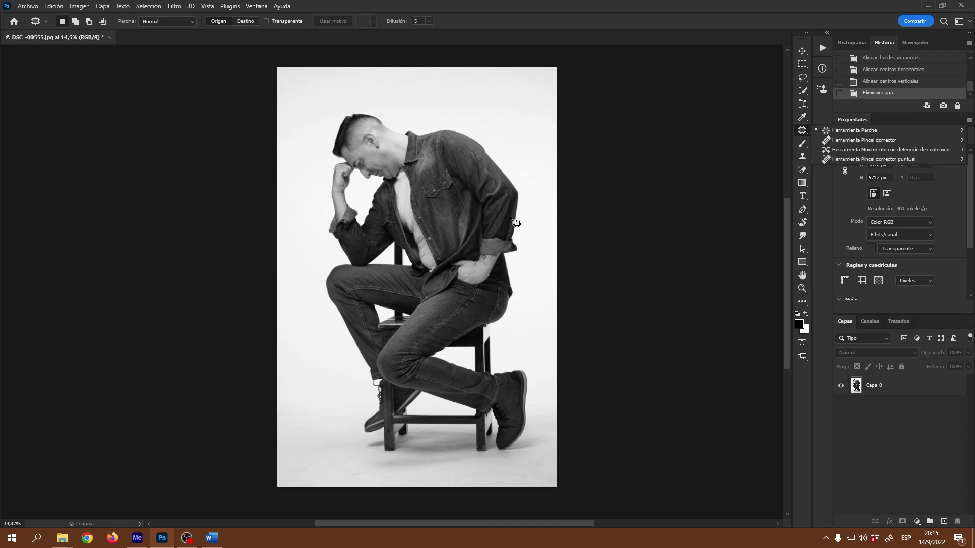
pyautogui.press('Escape')
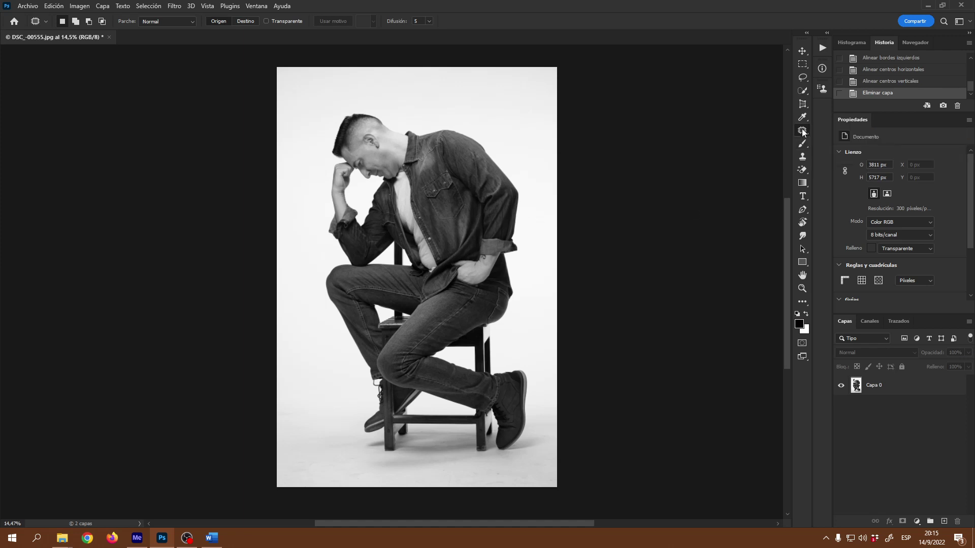
pyautogui.rightClick(803, 132)
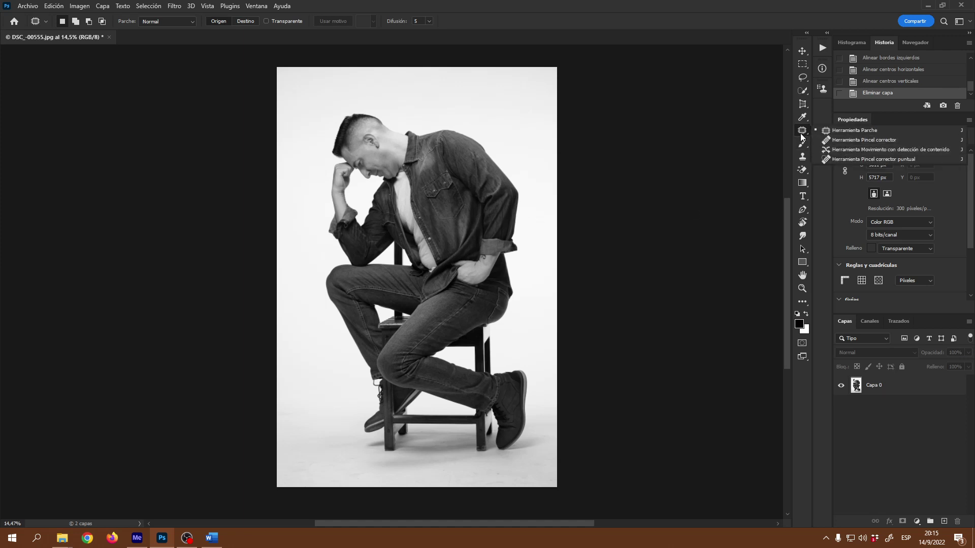
pyautogui.click(803, 136)
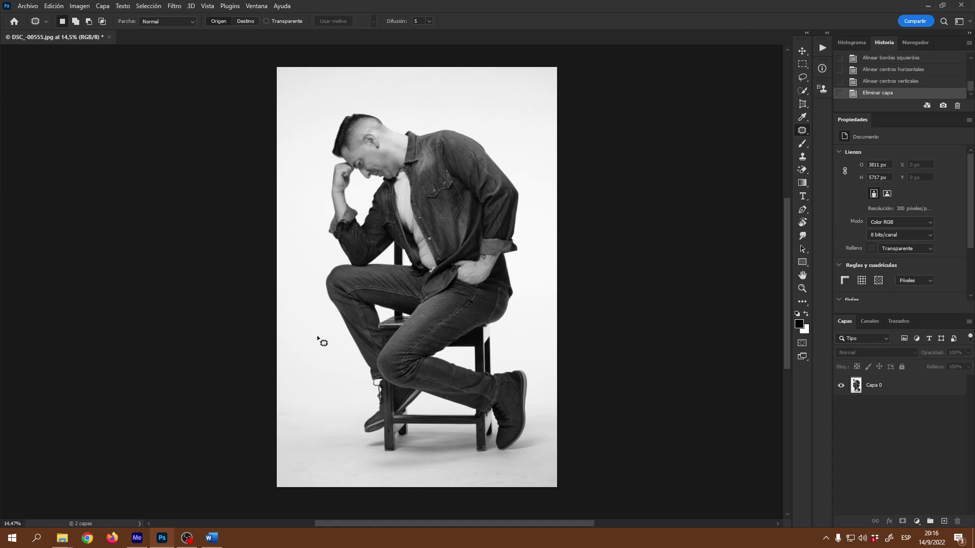
# Cycle through Pincel corrector, Movimiento con detección de contenido and Pincel corrector puntual, selecting Capa 0.
pyautogui.hotkey('shift', 'j')
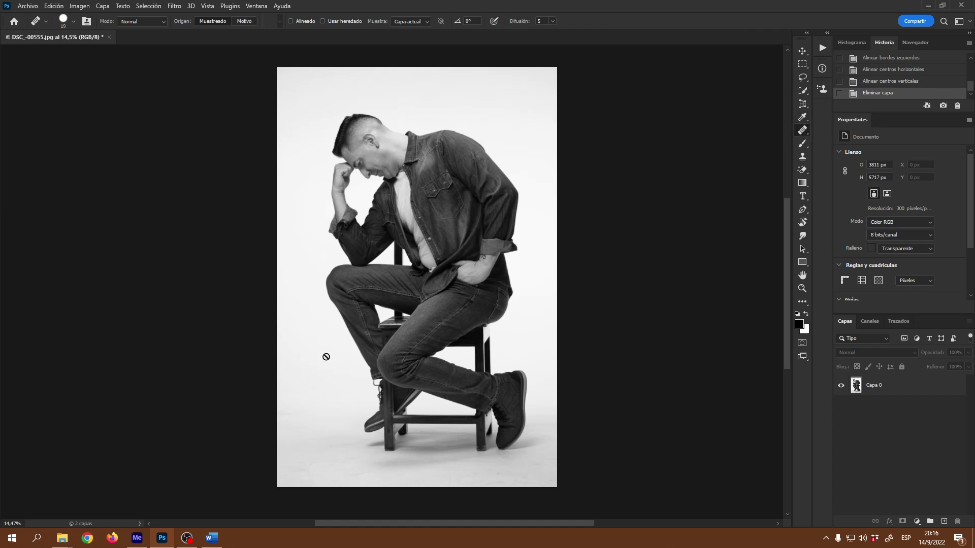
pyautogui.click(887, 388)
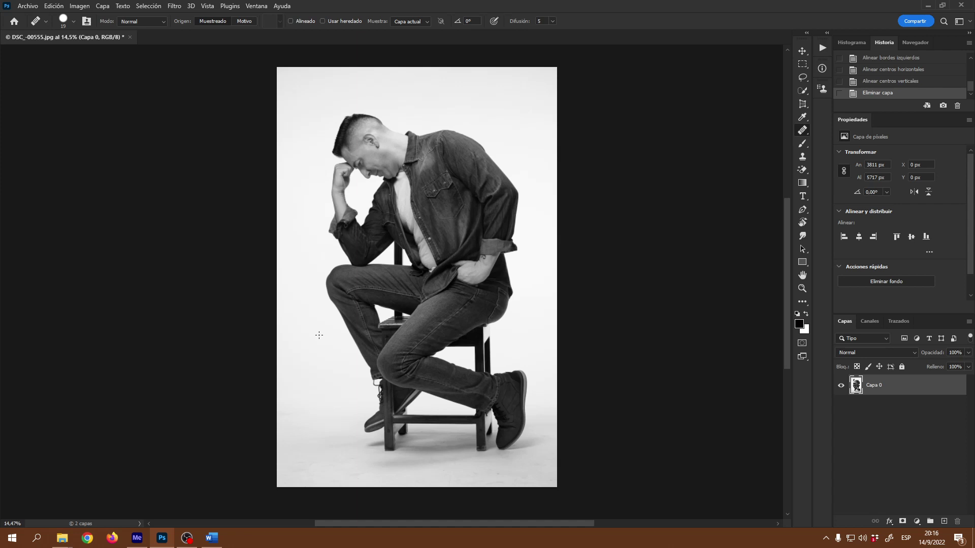
pyautogui.hotkey('shift', 'j')
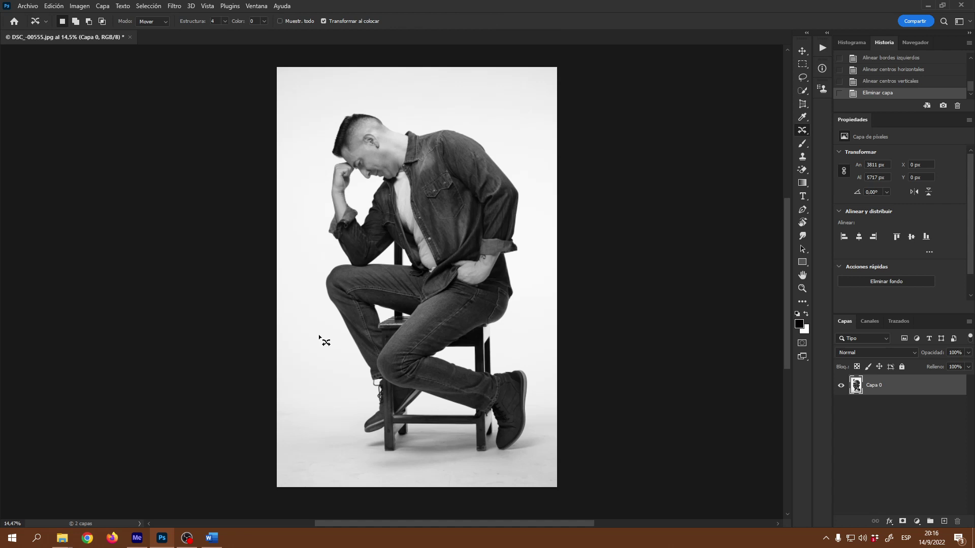
pyautogui.hotkey('shift', 'j')
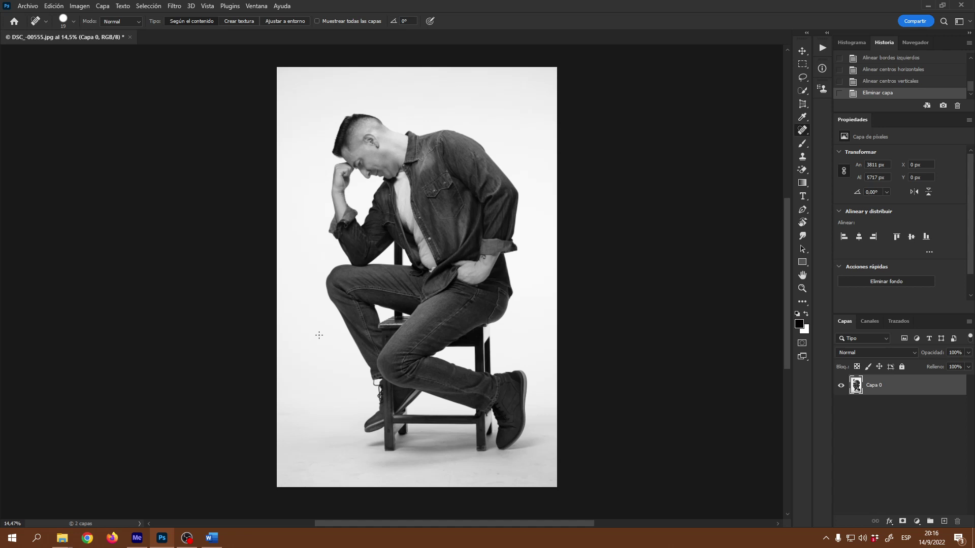
pyautogui.moveTo(802, 209)
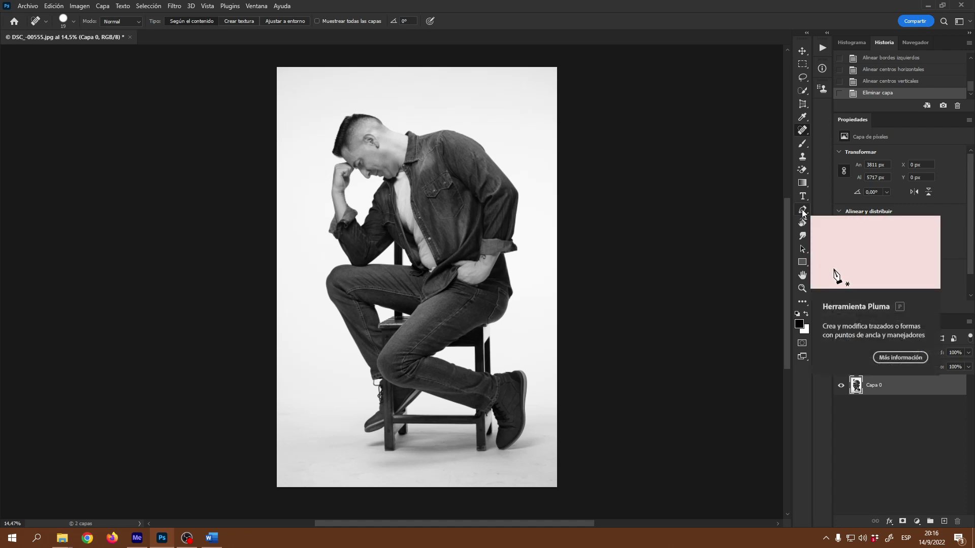
# Select the Pluma tool, view its path-tools flyout, then cycle to the next pen variant.
pyautogui.click(802, 211)
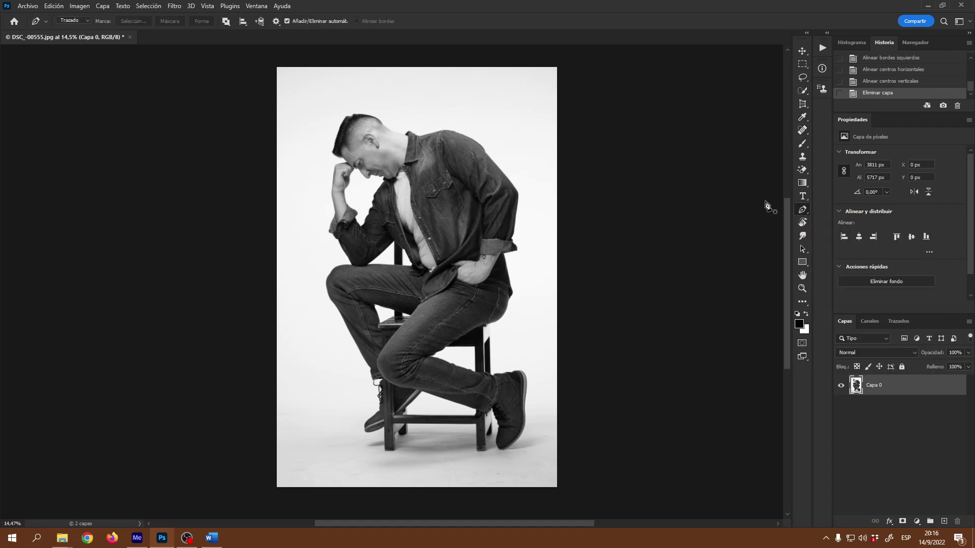
pyautogui.rightClick(798, 212)
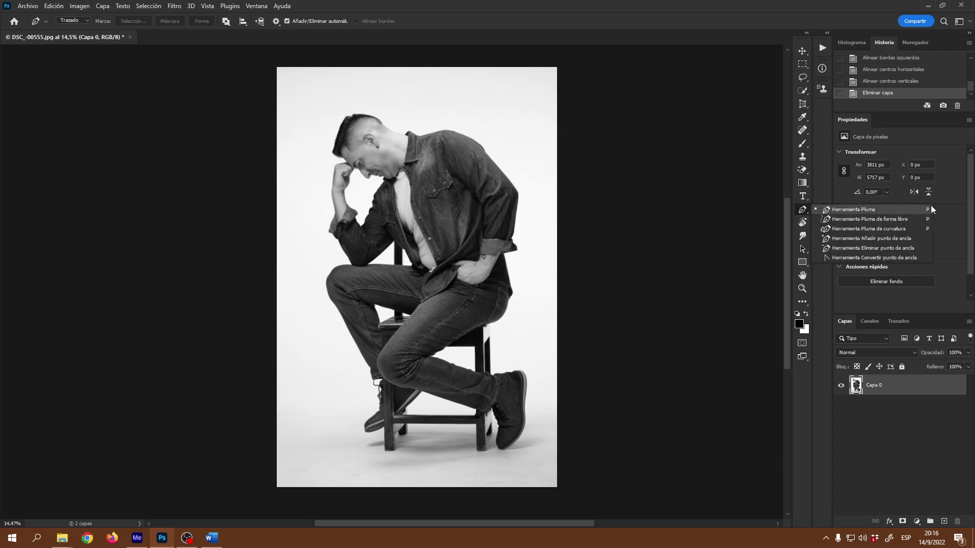
pyautogui.click(798, 212)
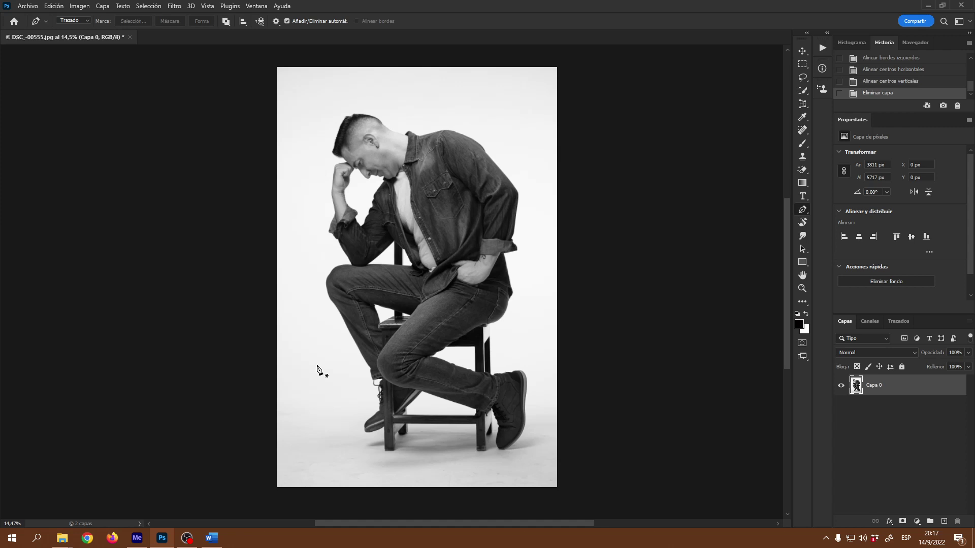
pyautogui.hotkey('shift', 'p')
pyautogui.hotkey('shift', 'p')
pyautogui.hotkey('shift', 'p')
pyautogui.hotkey('shift', 'p')
pyautogui.hotkey('shift', 'p')
pyautogui.hotkey('shift', 'p')
# Pick Borrador mágico, then cycle through Borrador and Borrador de fondos.
pyautogui.click(803, 169)
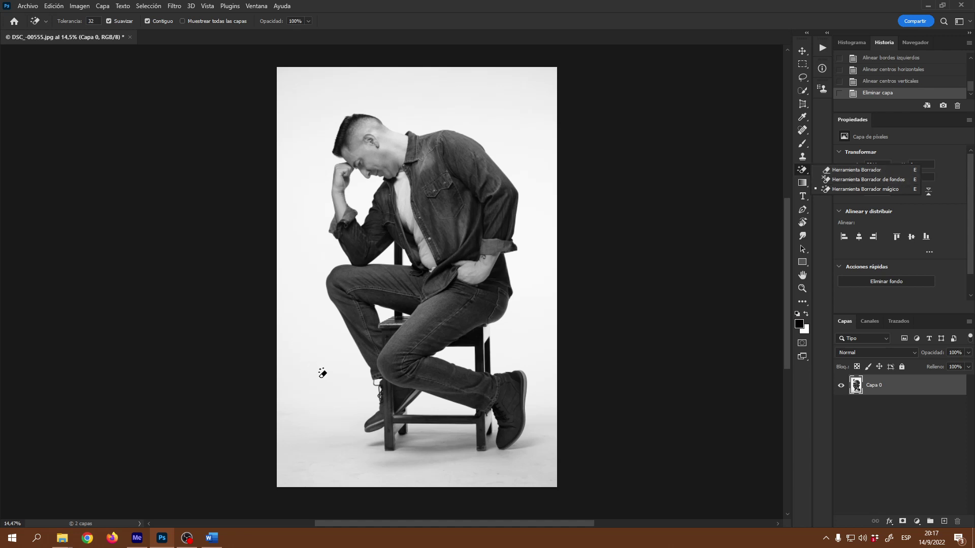
pyautogui.hotkey('shift', 'e')
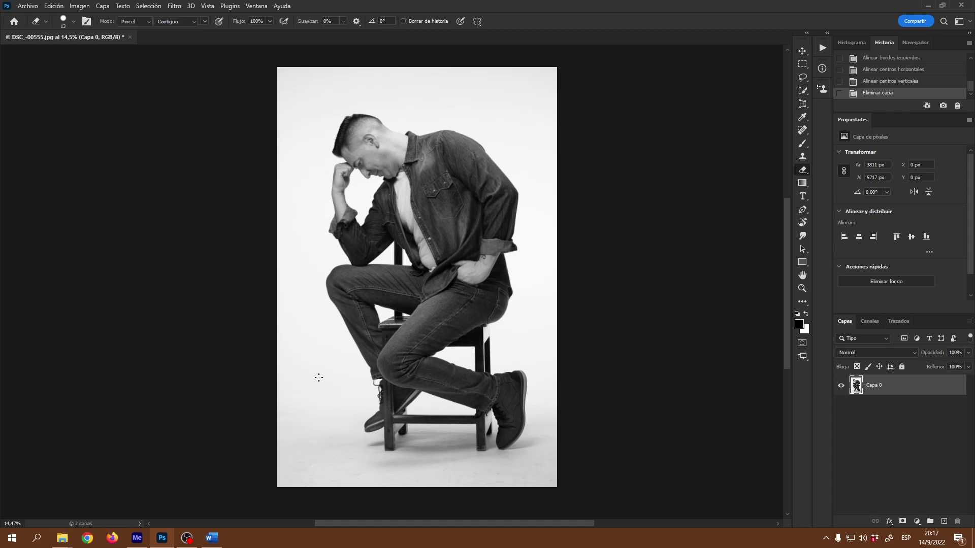
pyautogui.hotkey('shift', 'e')
pyautogui.hotkey('shift', 'e')
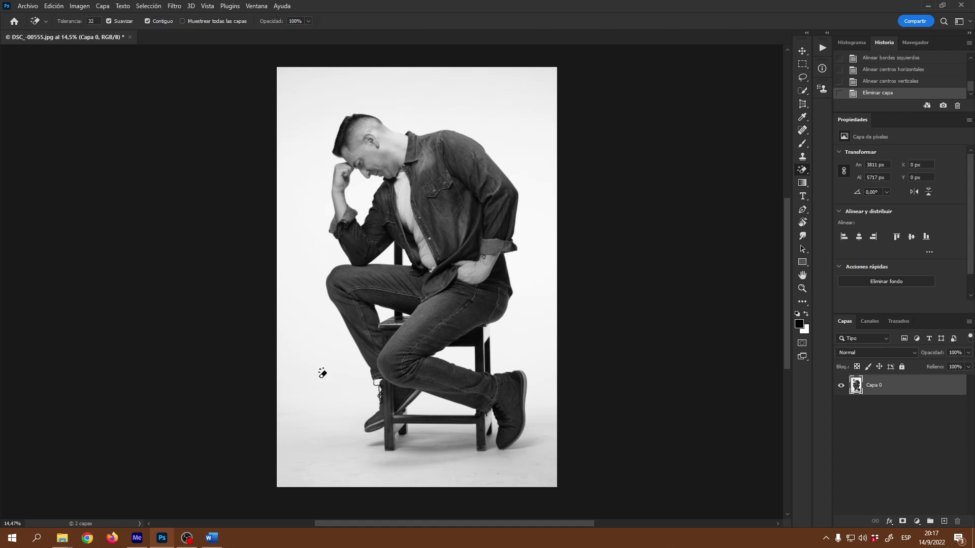